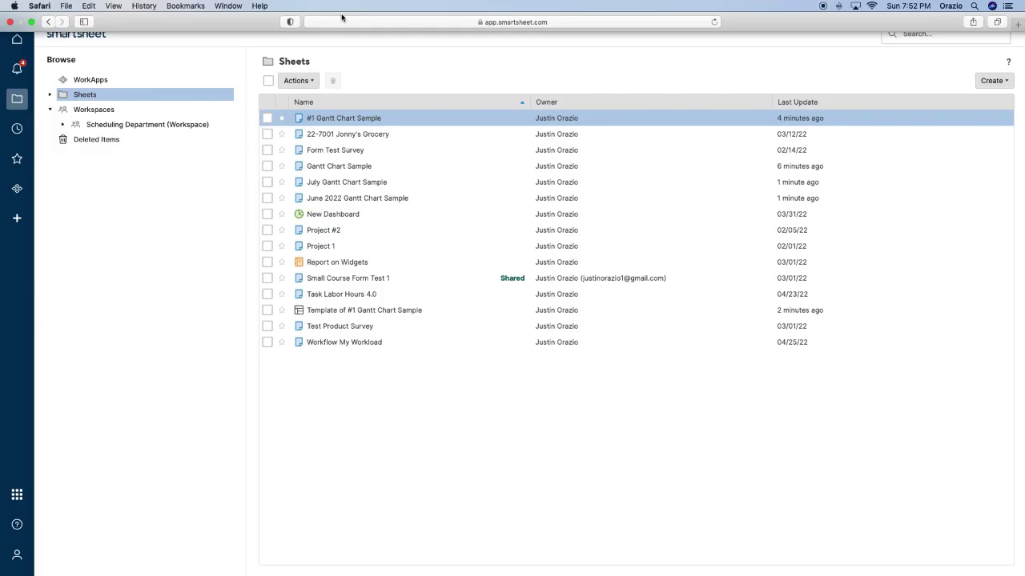
Open the #1 Gantt Chart Sample sheet from the Browse > Sheets list
left_click(362, 122)
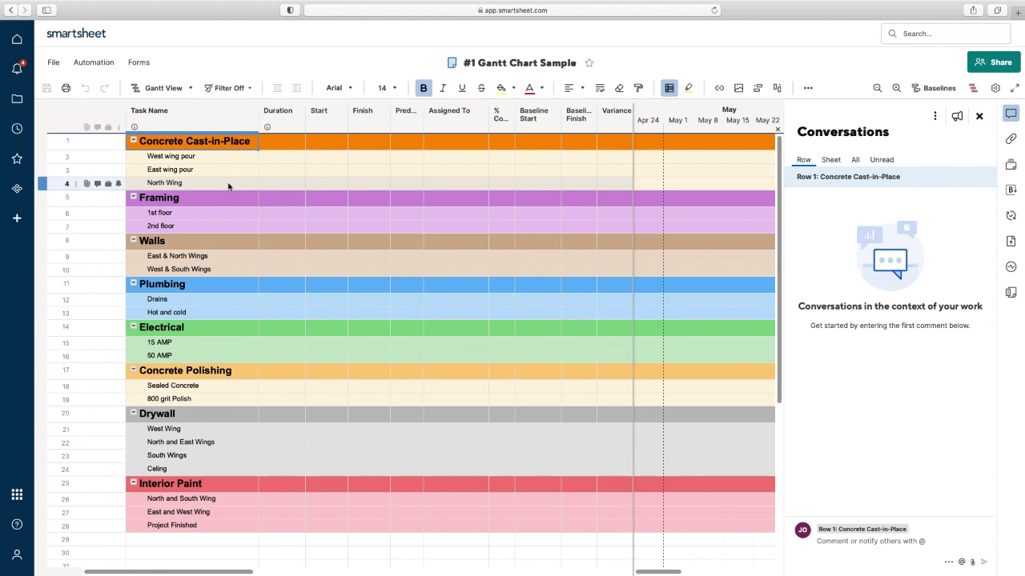
Start saving the sheet as a template named 'Test Template #5 Gantt Chart Sample'
left_click(52, 63)
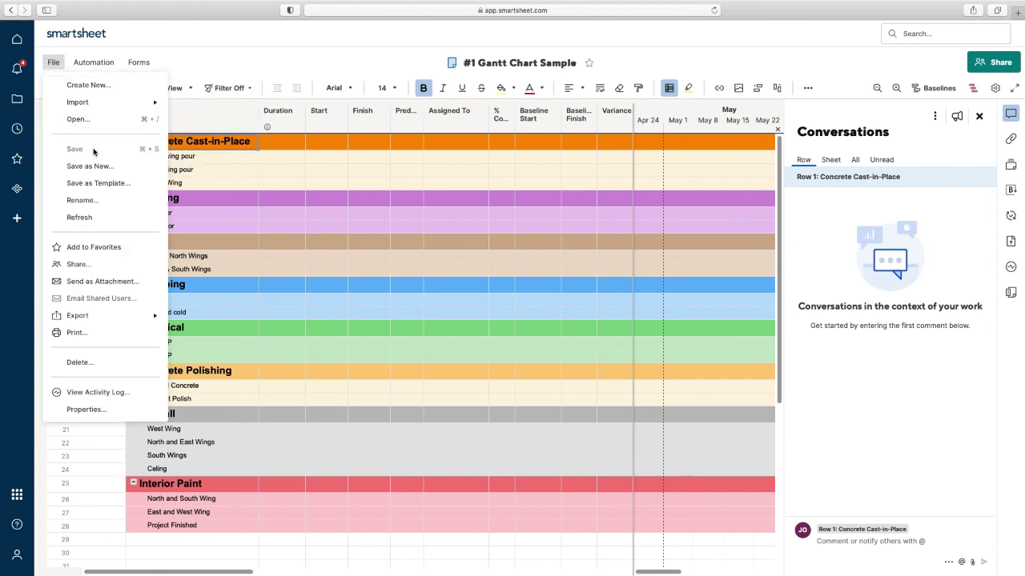
left_click(98, 184)
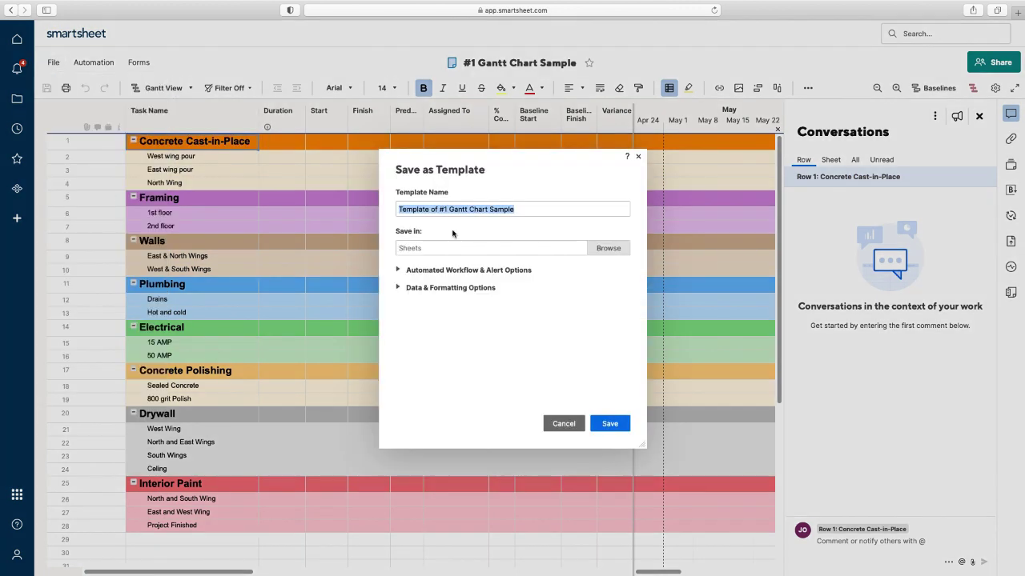
left_click_drag(448, 209, 377, 207)
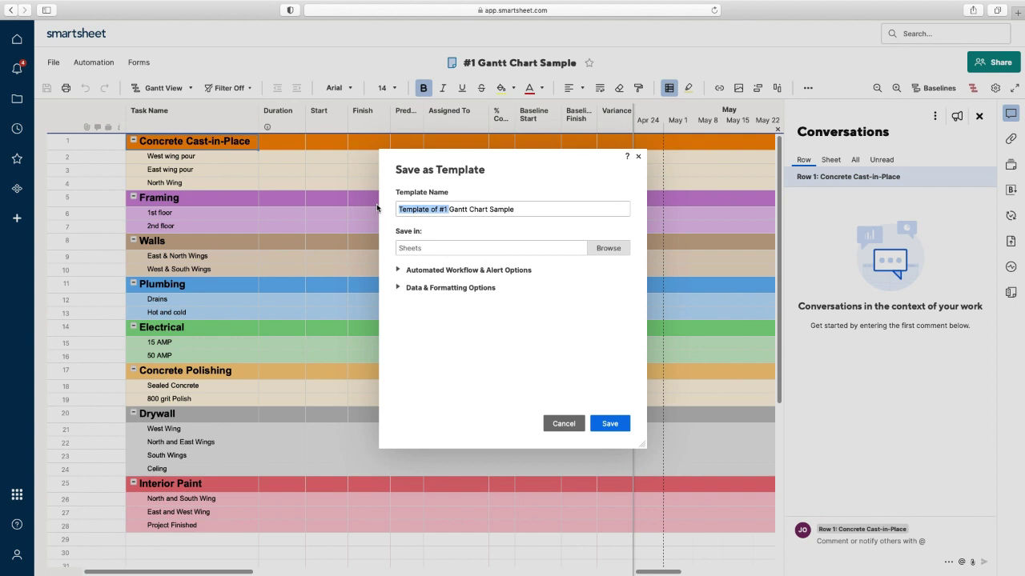
type("Test ")
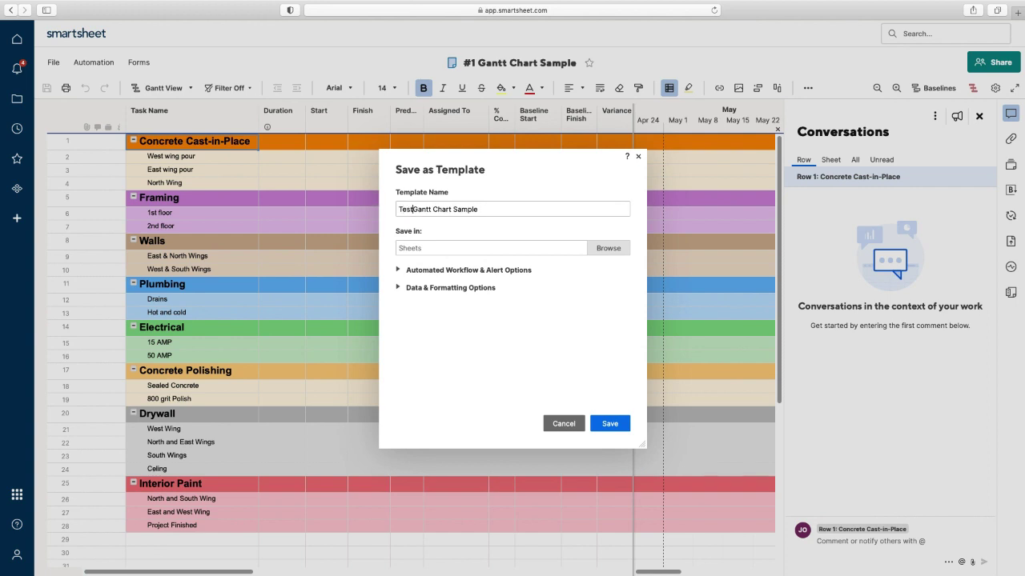
type("Template #5")
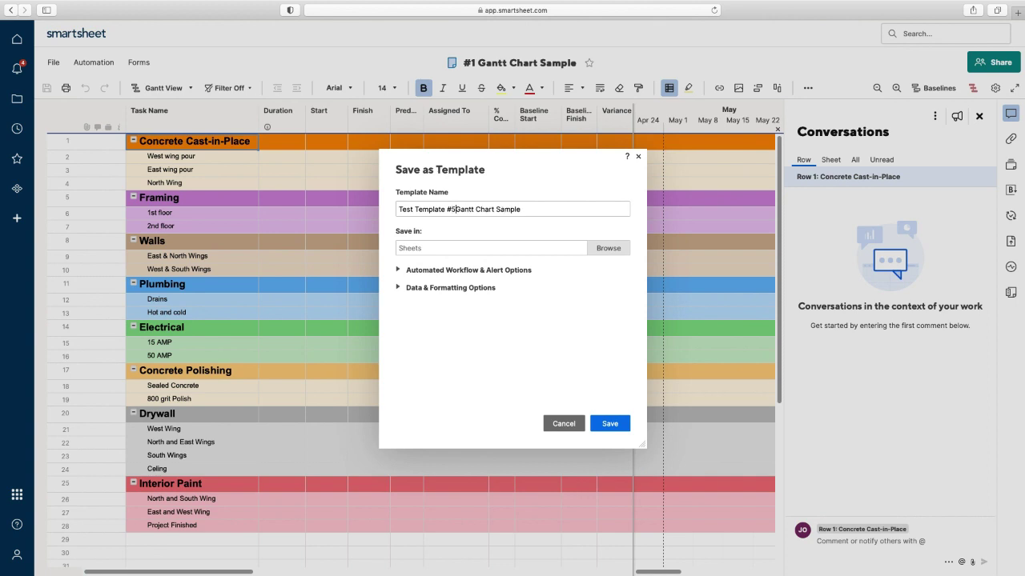
Save the template to Sheets with recipients & permissions settings included
left_click(609, 248)
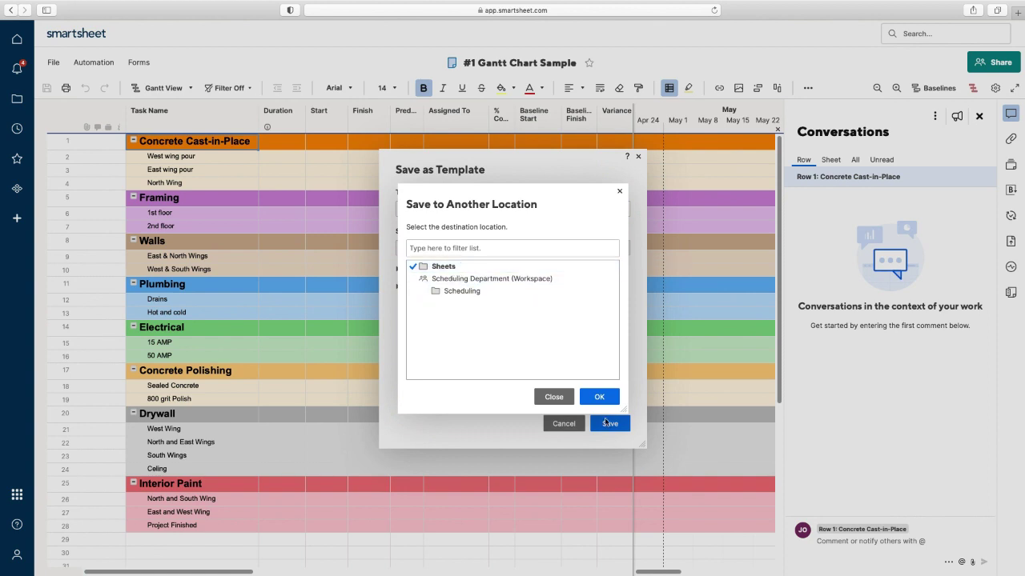
left_click(586, 394)
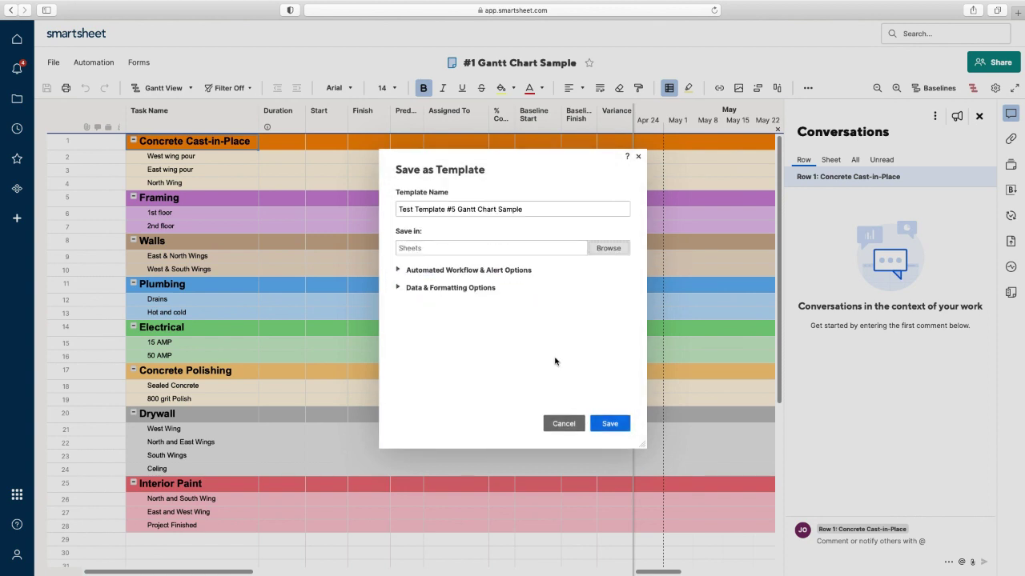
left_click(397, 271)
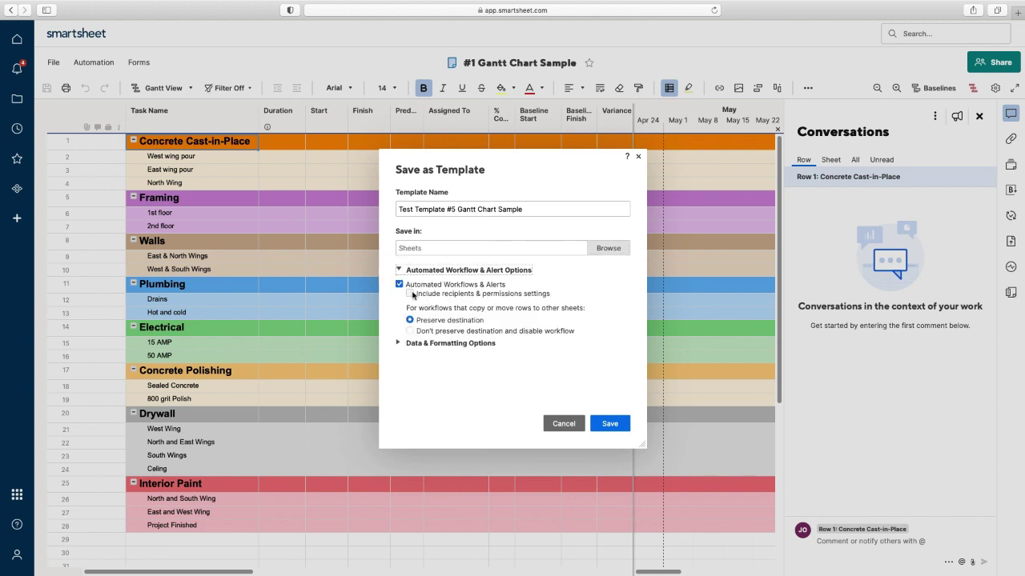
left_click(411, 293)
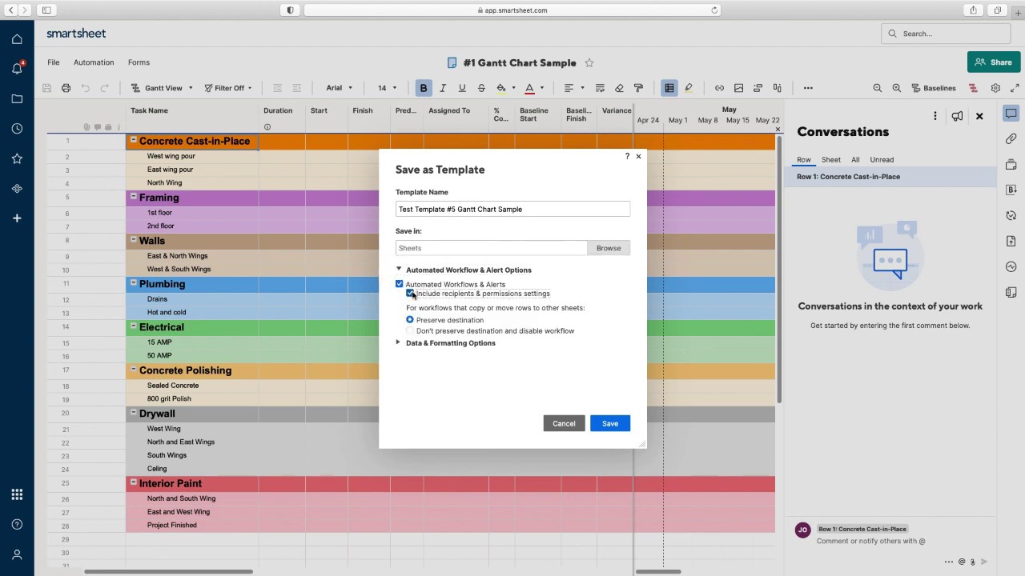
left_click(398, 345)
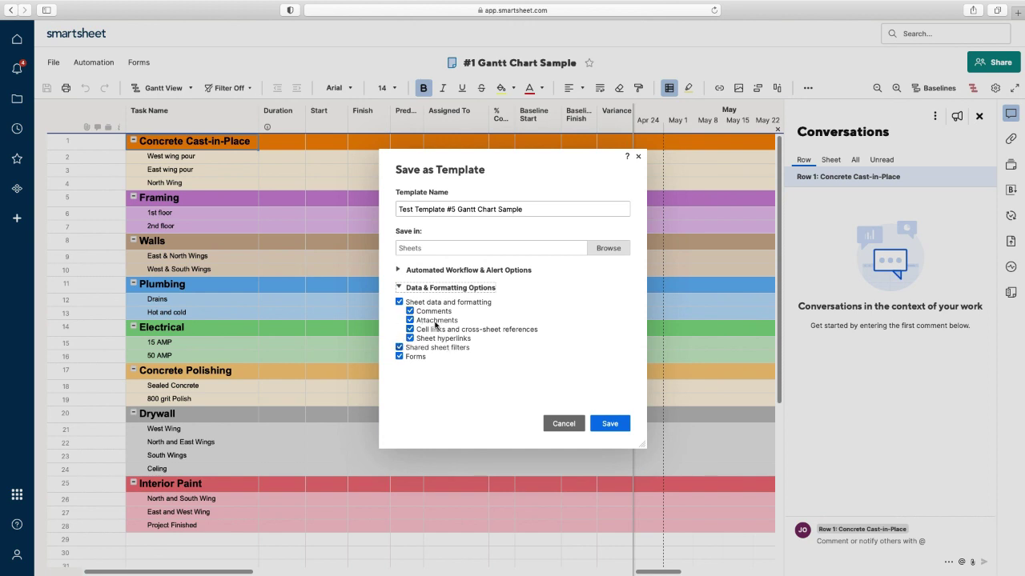
left_click(613, 425)
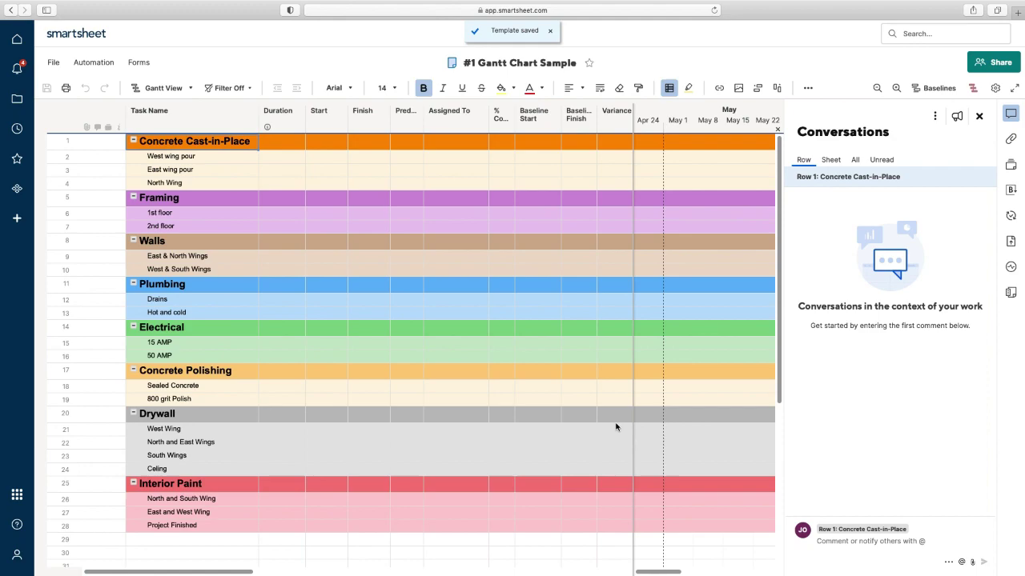
Return to Browse and preview the Test Template #5 Gantt Chart Sample template
left_click(18, 101)
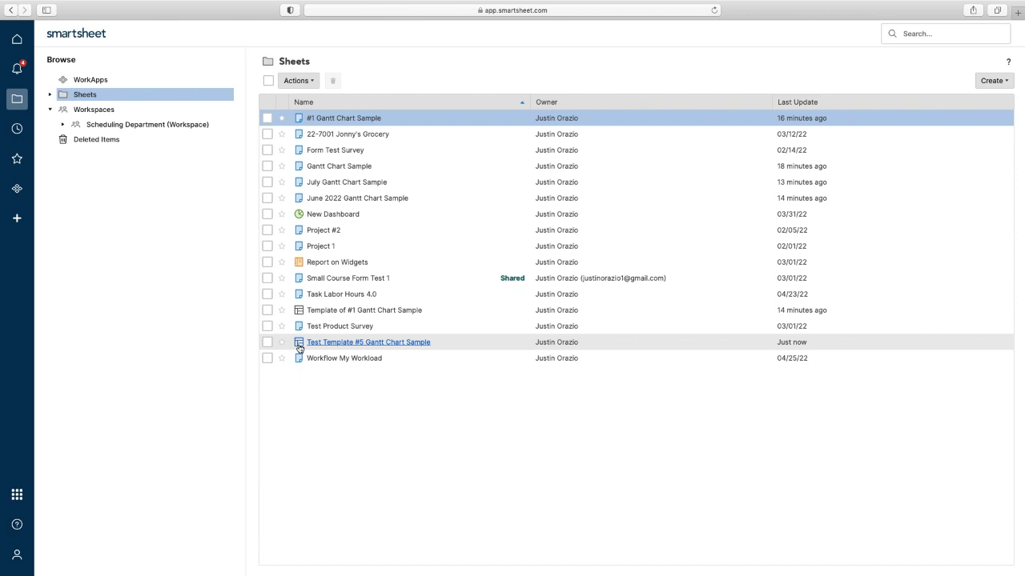
left_click(350, 342)
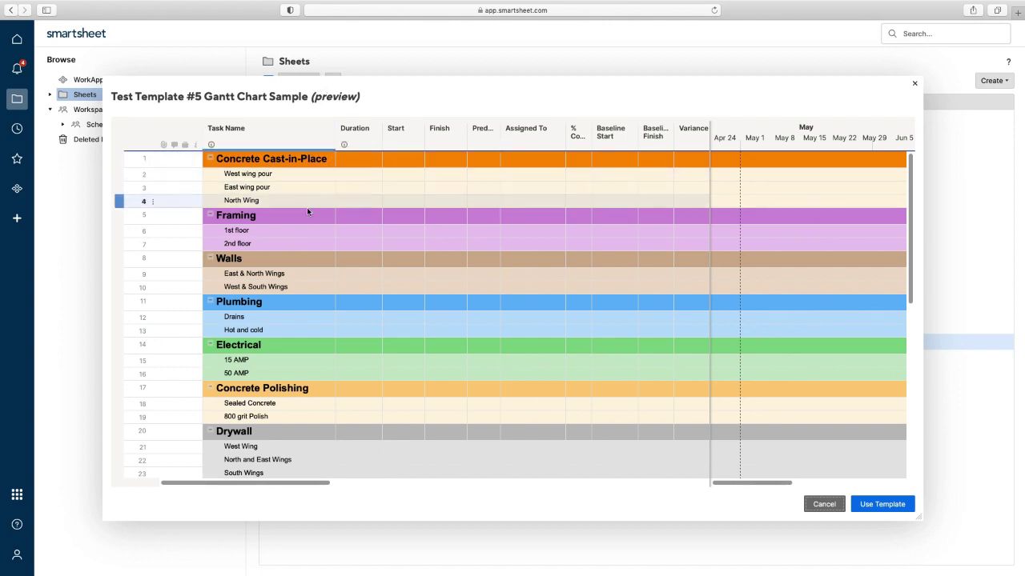
Use the template to create a sheet renamed 'August Gantt Chart Sample', dropping the Test Template #5 prefix
left_click(881, 504)
left_click(458, 210)
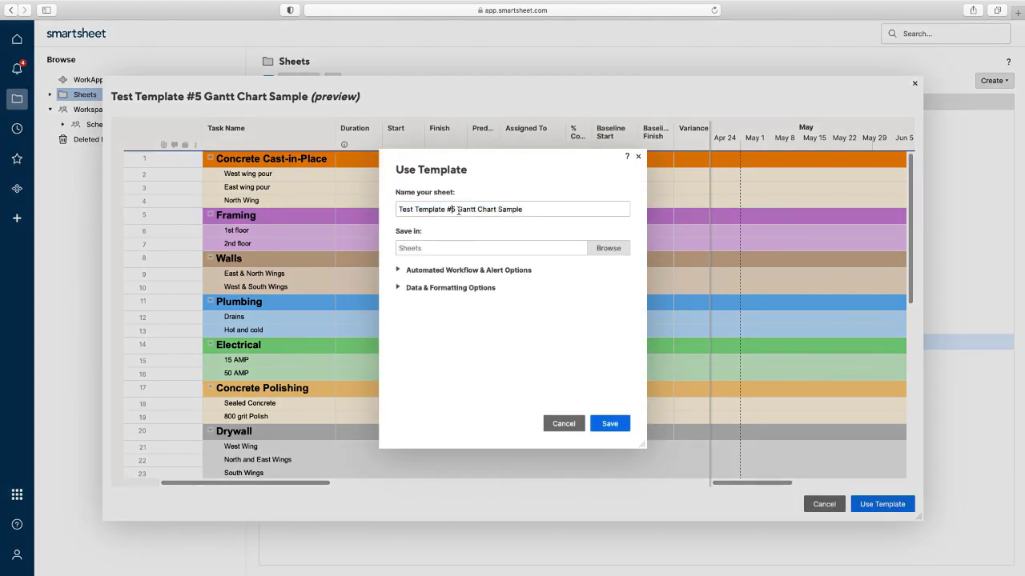
left_click_drag(454, 210, 382, 211)
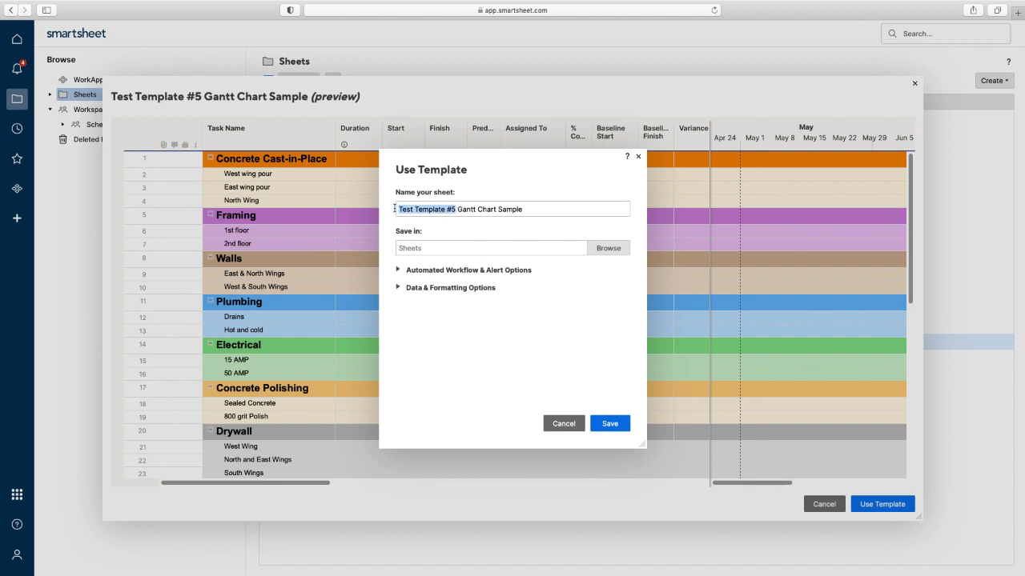
key("Delete")
key("Delete")
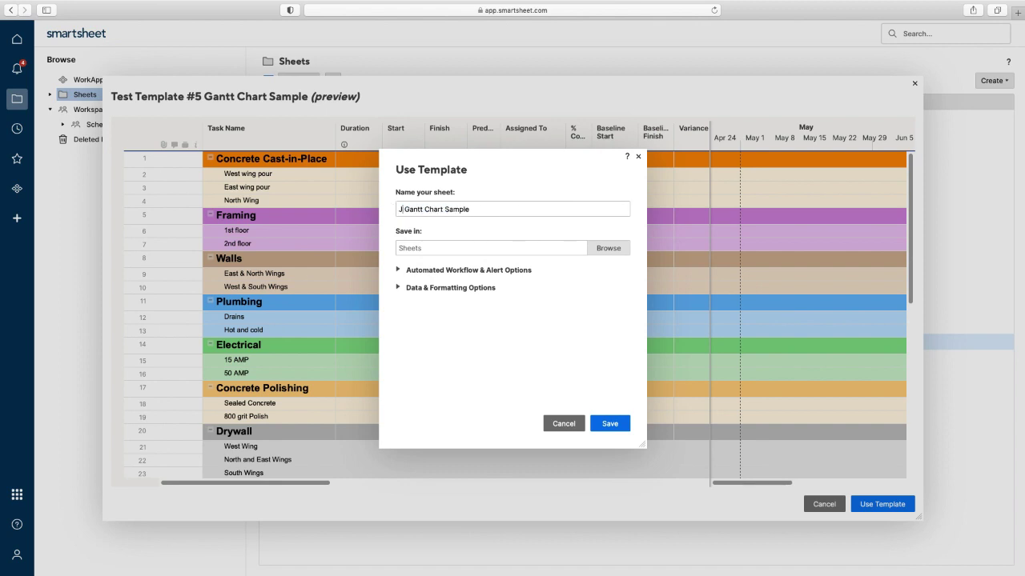
type("August Rep")
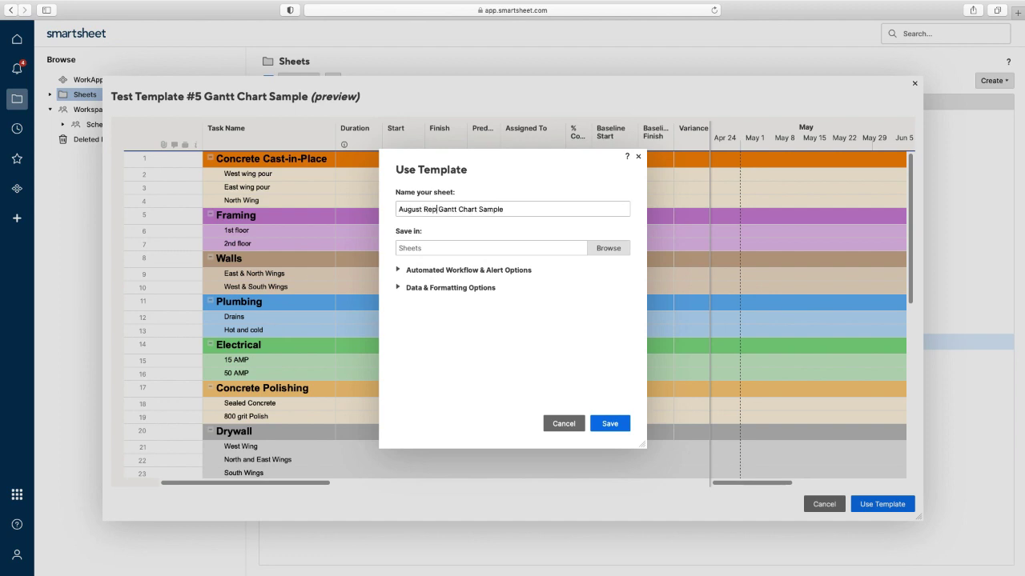
key("BackSpace")
key("BackSpace")
key("BackSpace")
key("BackSpace")
left_click(610, 423)
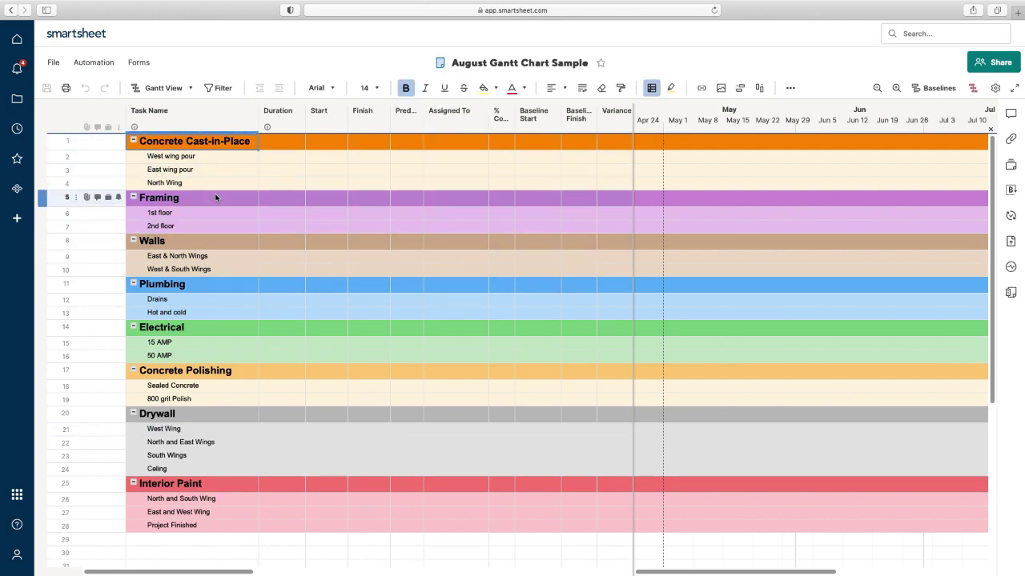
Set the West wing pour task's start date to May 1 (05/01/22)
left_click(270, 159)
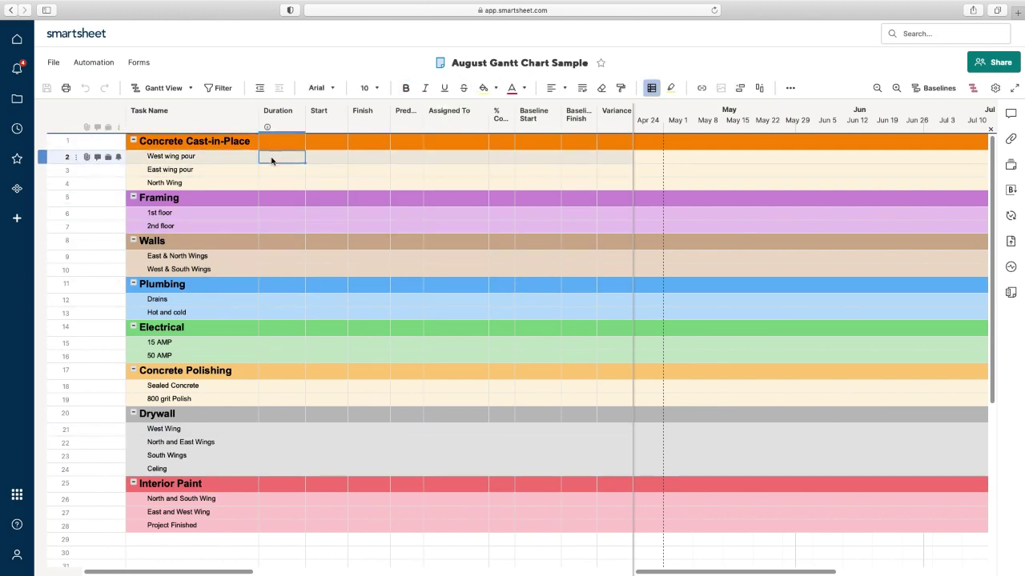
left_click(327, 157)
left_click(341, 157)
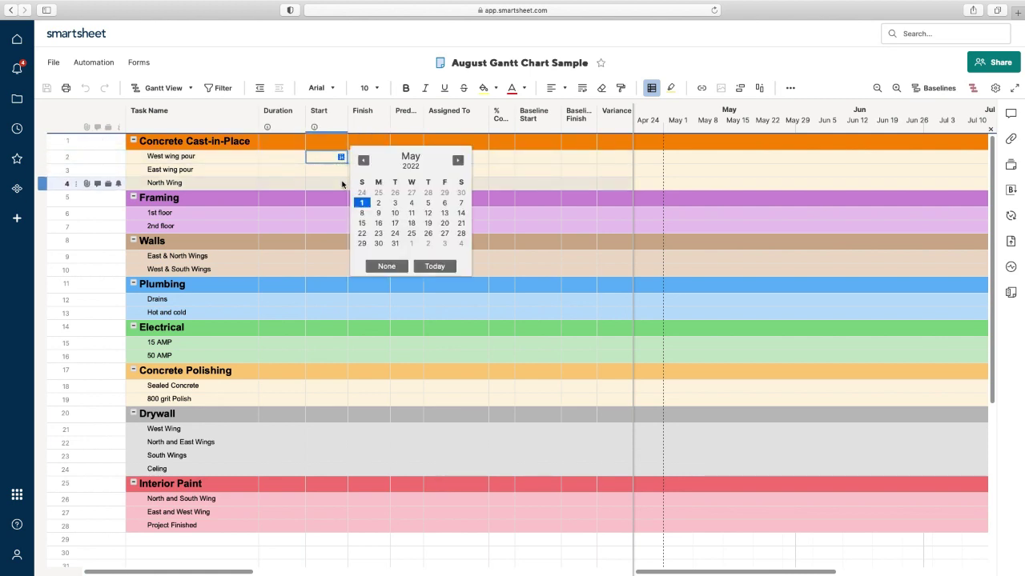
left_click(362, 203)
Fill 05/01/22 down every task's Start date, save, and return to the Sheets list
left_click(340, 171)
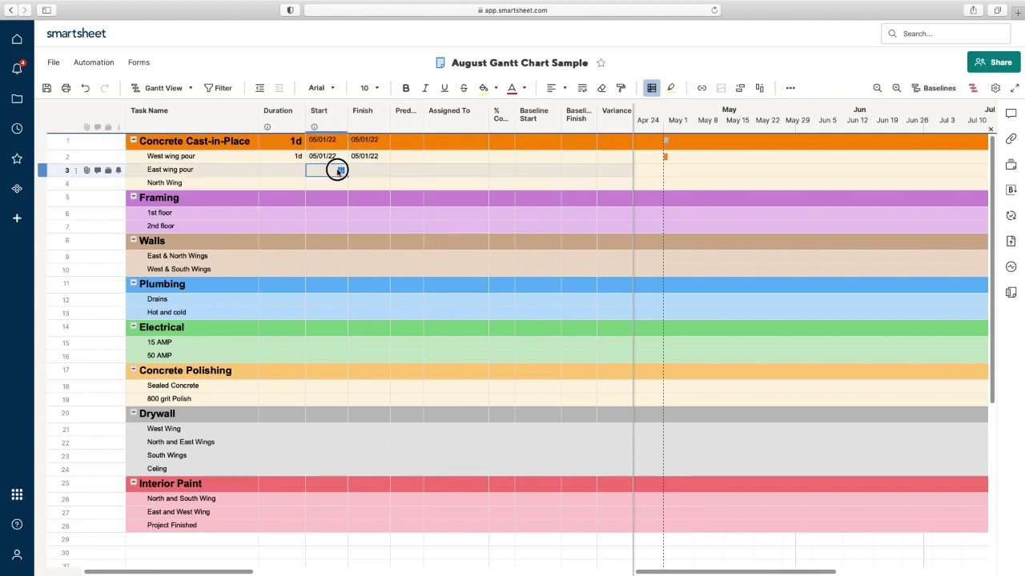
left_click(332, 157)
left_click_drag(341, 157, 324, 528)
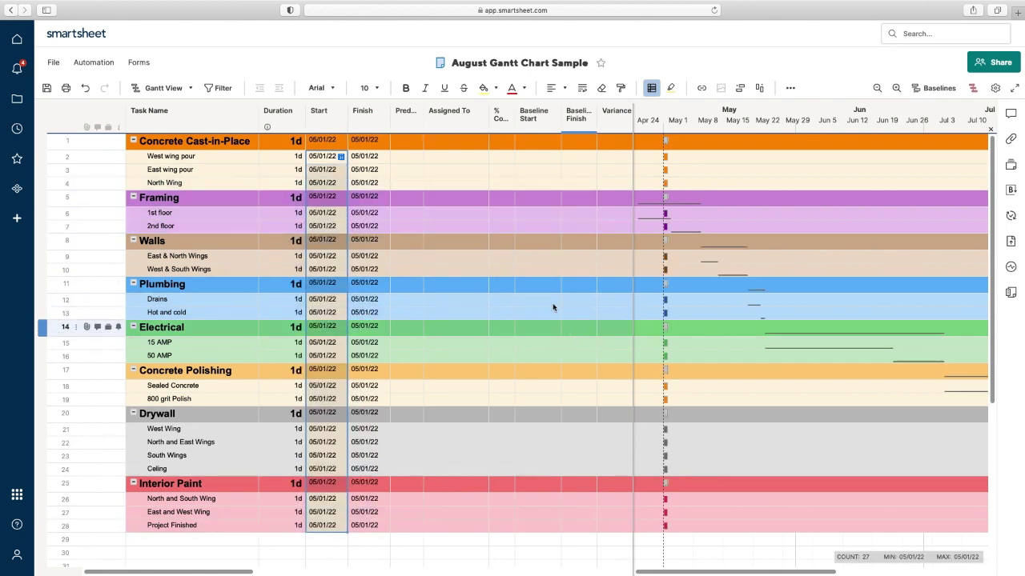
left_click(46, 88)
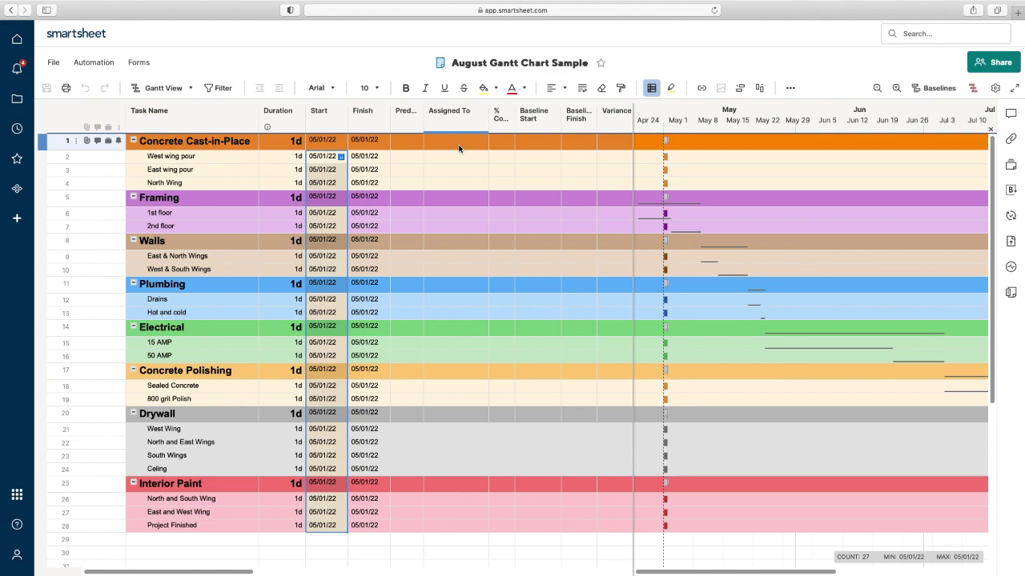
left_click(17, 99)
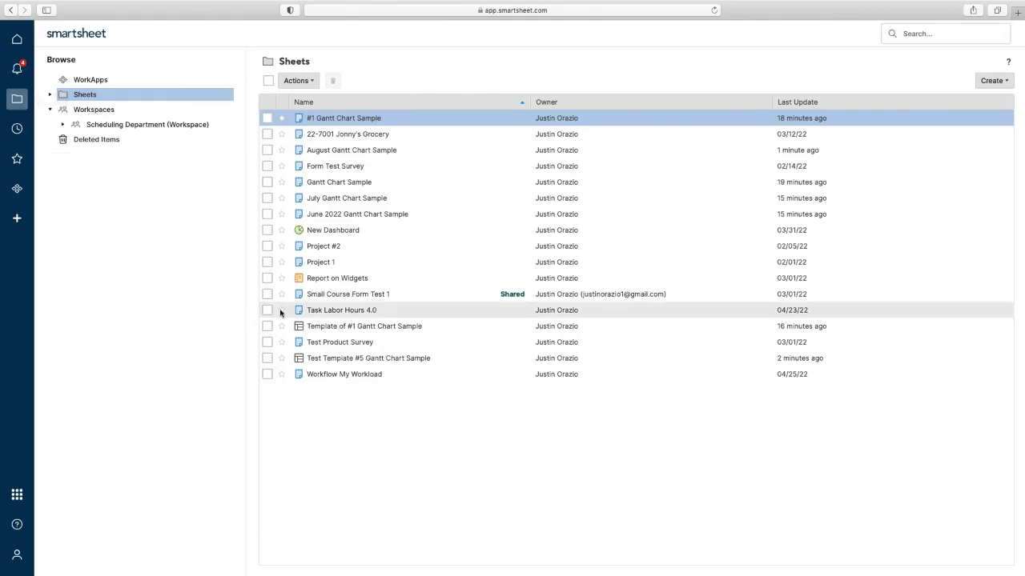
Use Test Template #5 to create 'September Gantt Chart Sample', then go back to Browse
left_click(344, 360)
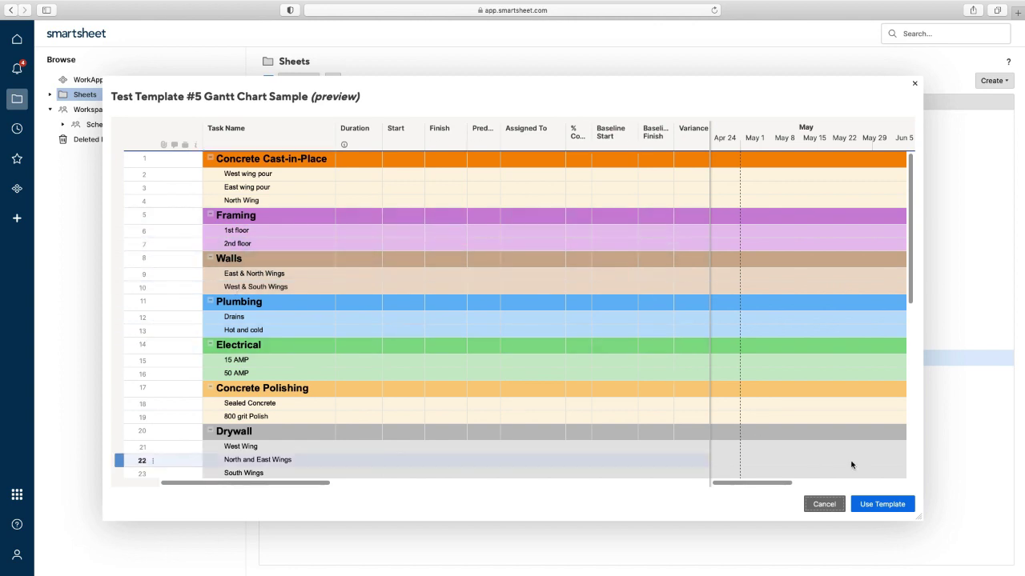
left_click(882, 504)
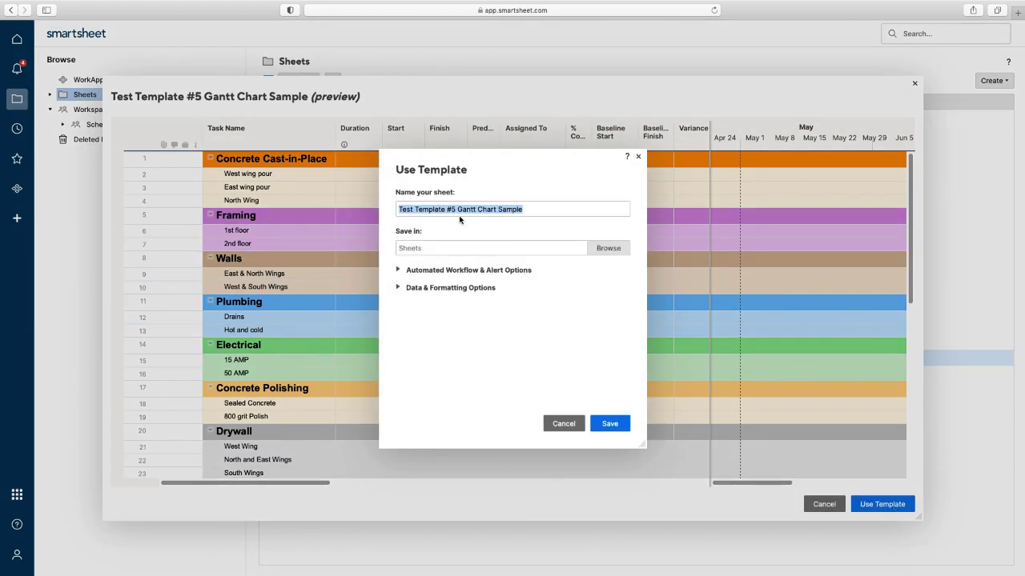
left_click(460, 211, "shift")
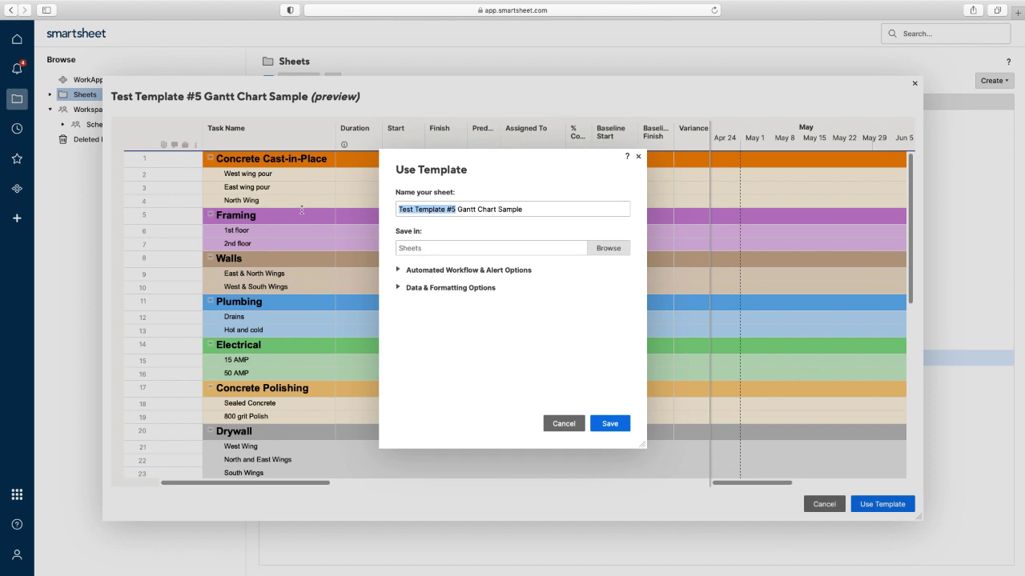
type("September")
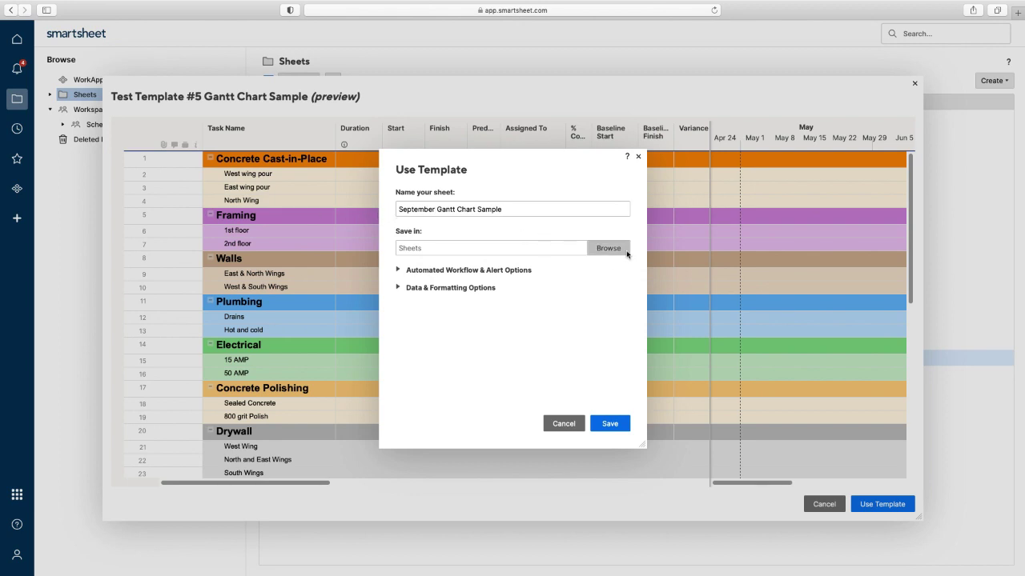
left_click(398, 270)
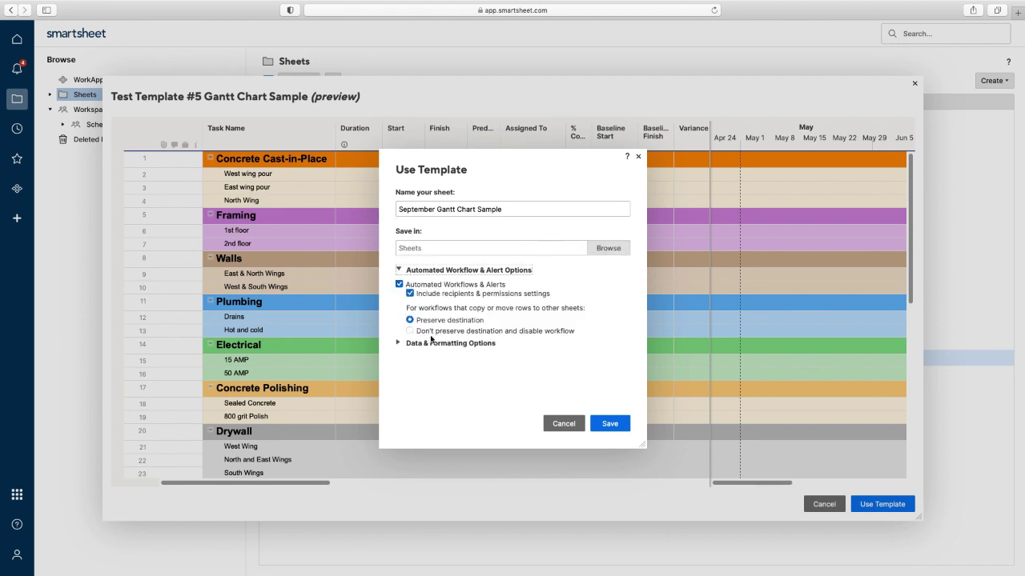
left_click(400, 271)
left_click(627, 427)
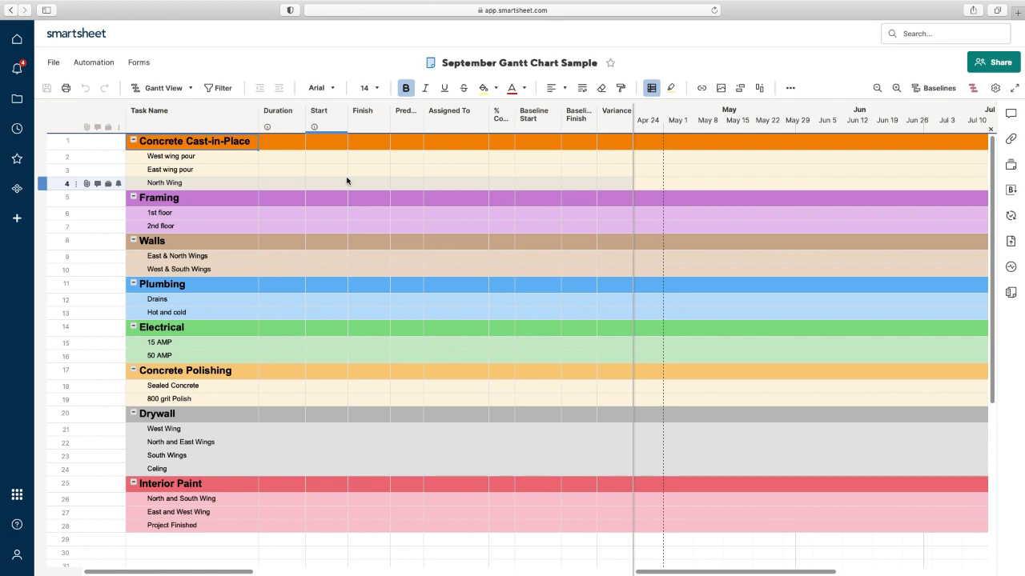
left_click(53, 62)
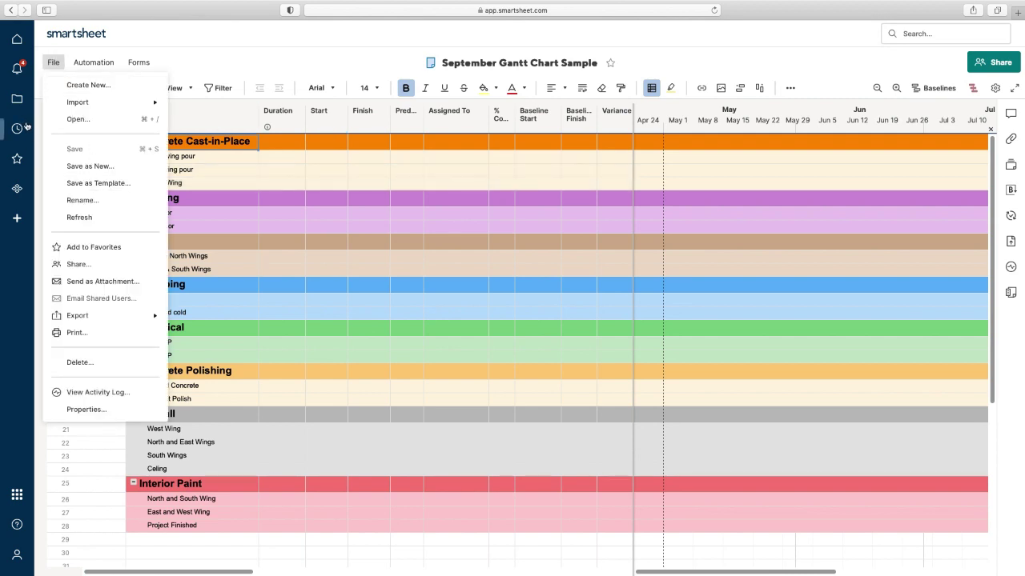
left_click(17, 98)
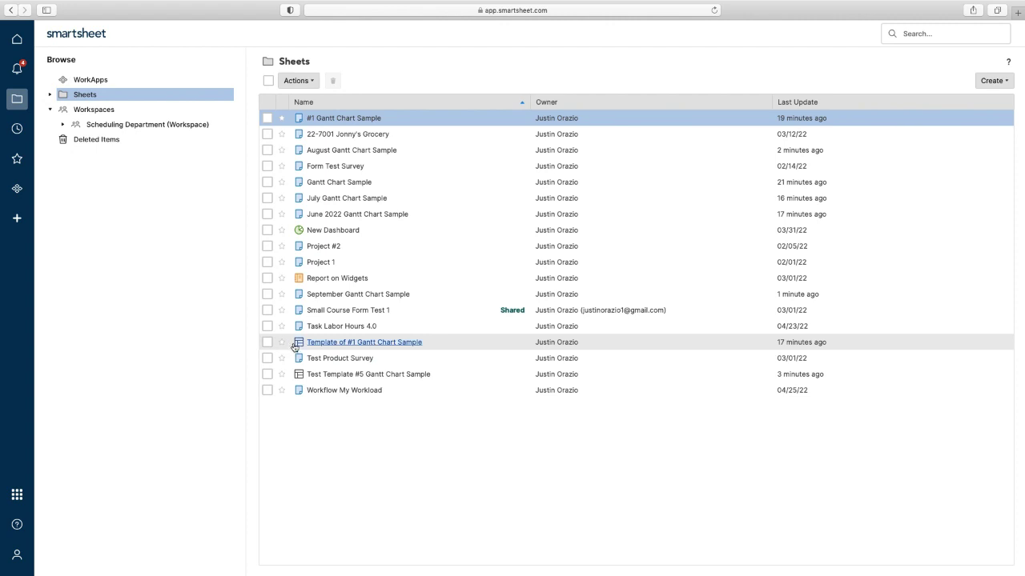